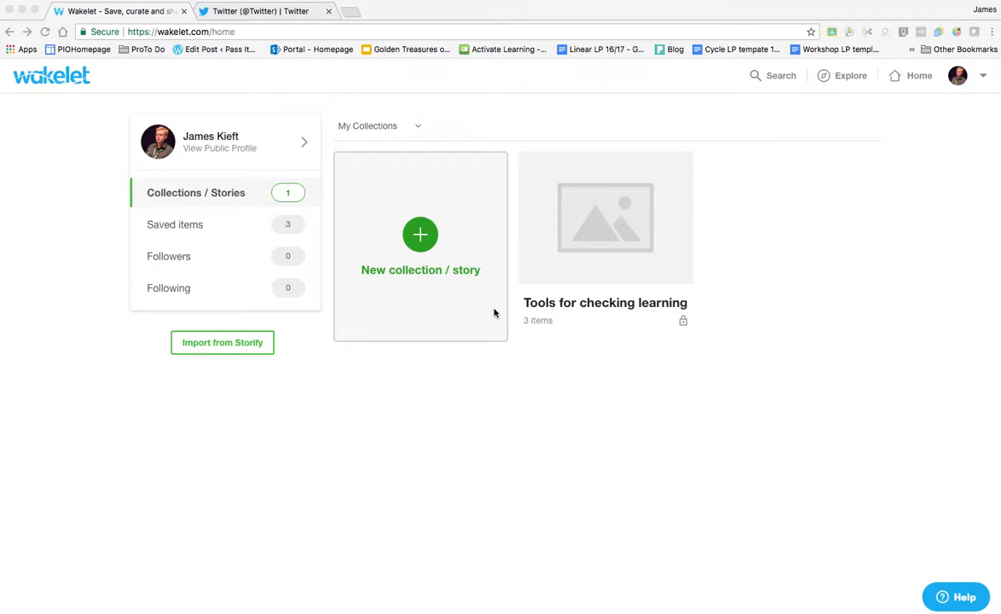
- Start a Storify import and enter the account's Storify username to list its stories
click(235, 351)
click(234, 351)
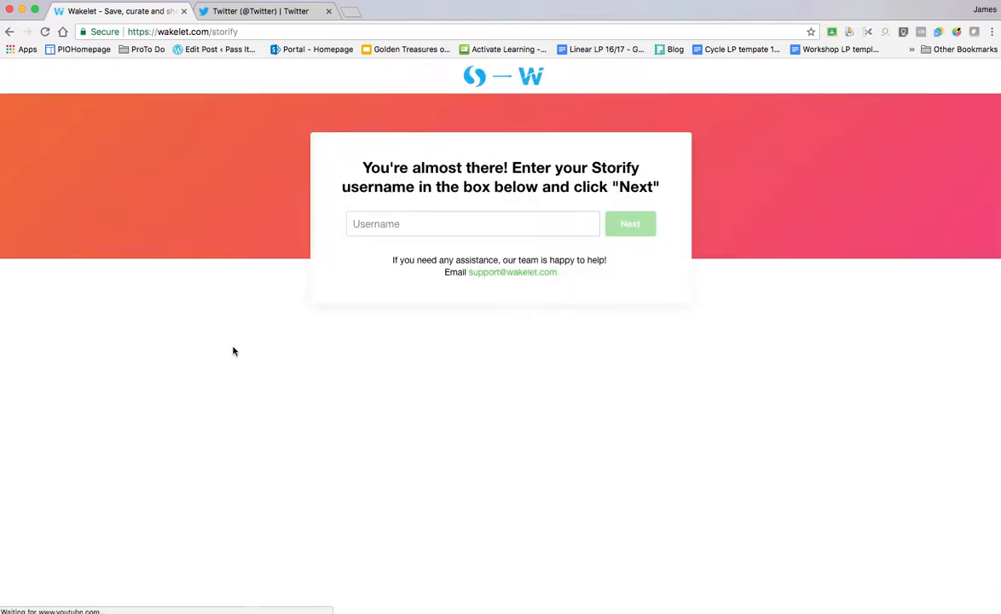
click(357, 225)
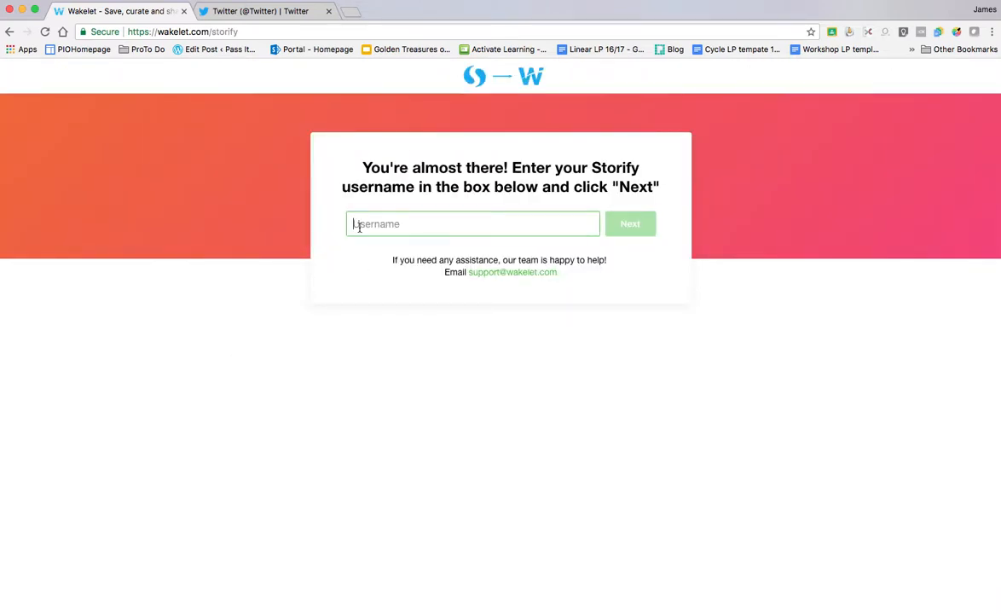
click(635, 225)
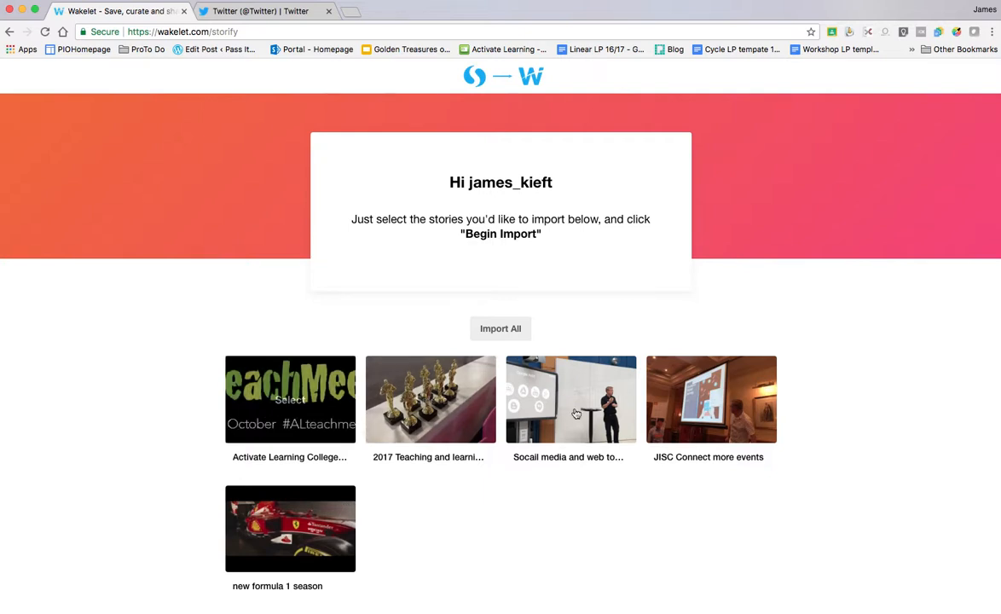
- Select four of the listed Storify stories and begin importing them
click(296, 406)
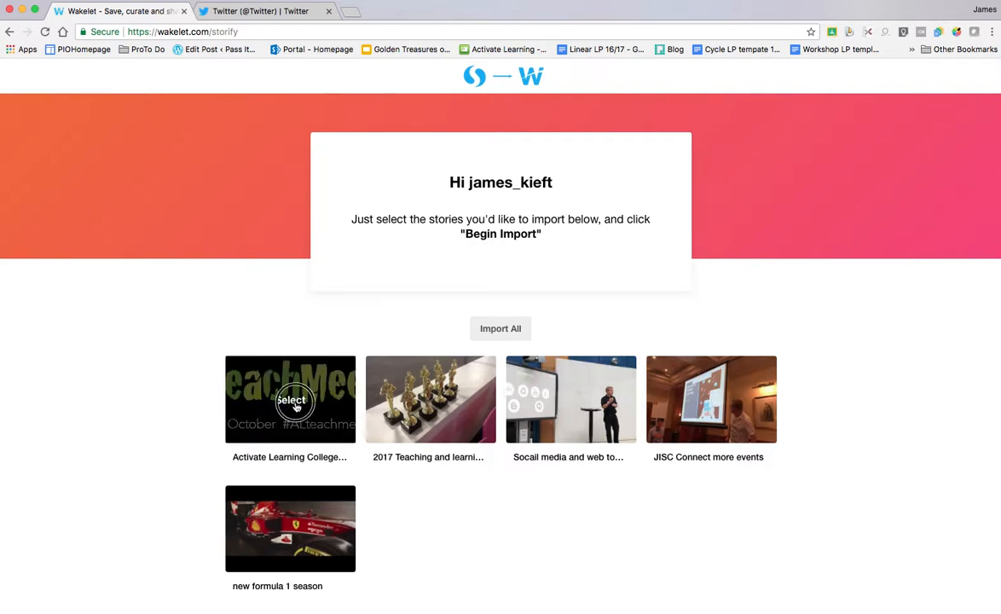
click(426, 406)
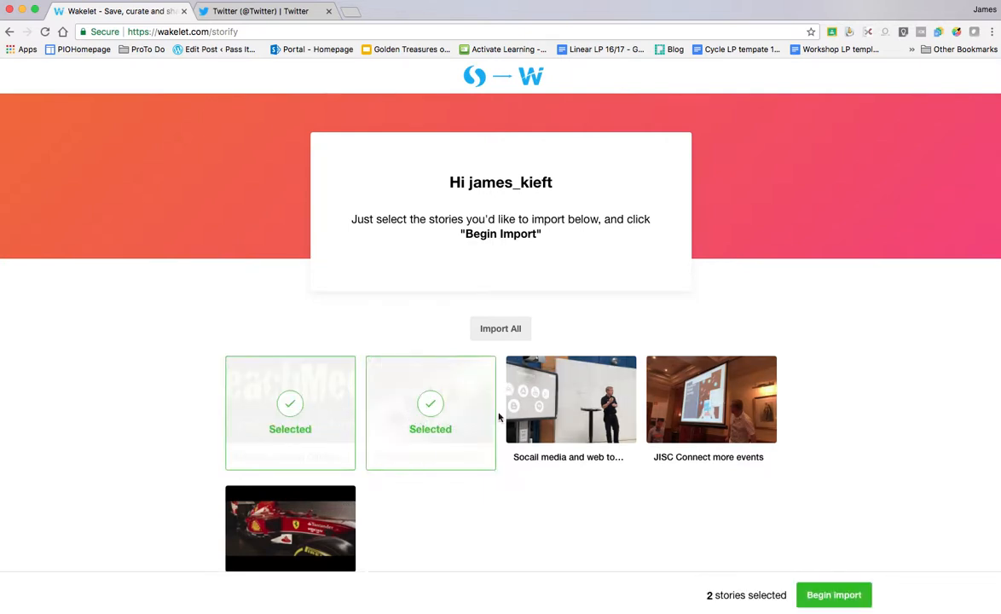
click(569, 412)
click(714, 413)
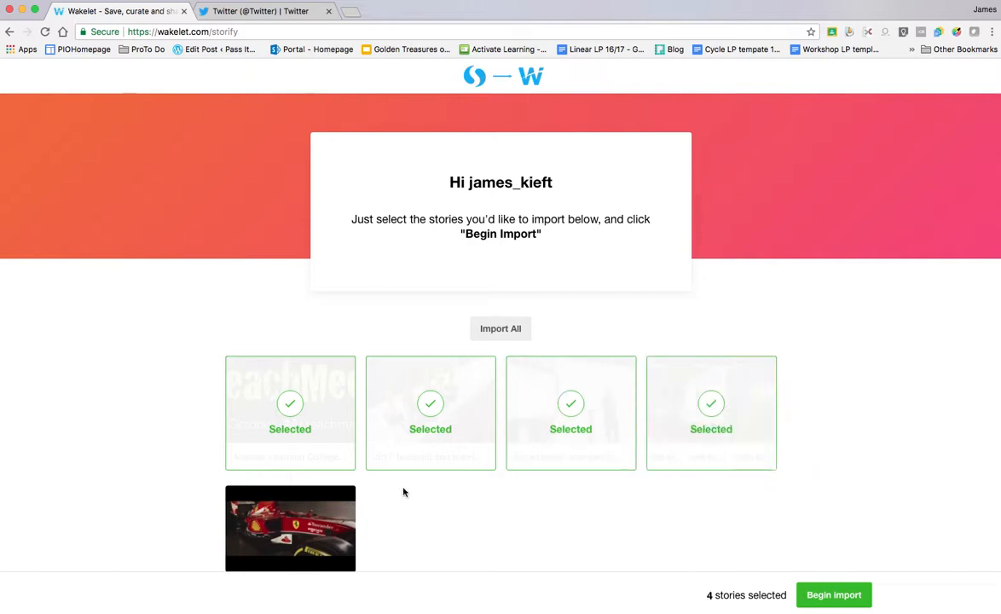
click(833, 596)
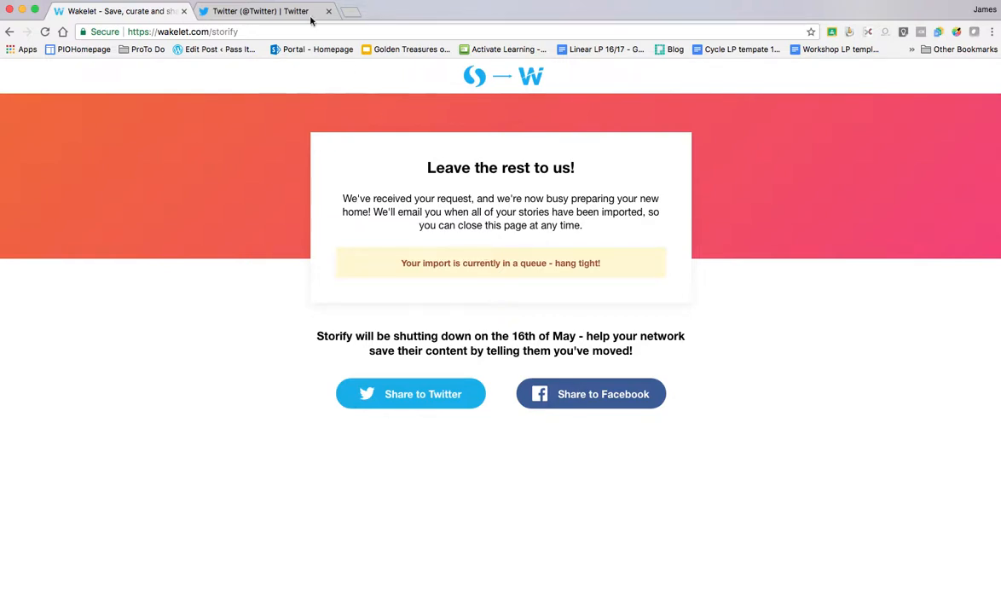
- Load wakelet.com/home in a new browser tab and start a new collection
click(350, 13)
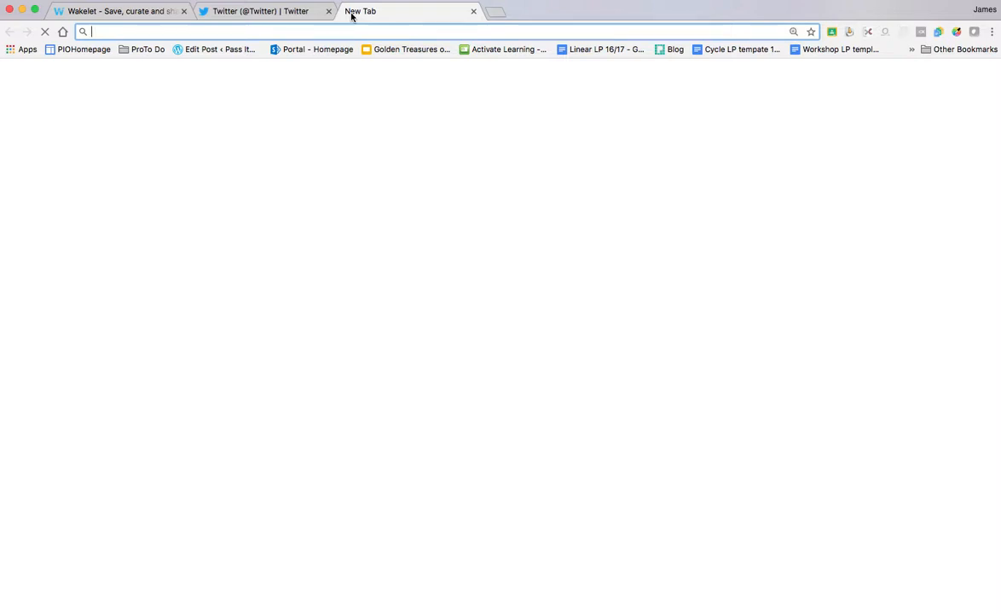
text(wakle)
key(BackSpace)
key(BackSpace)
text(r)
key(BackSpace)
text(e)
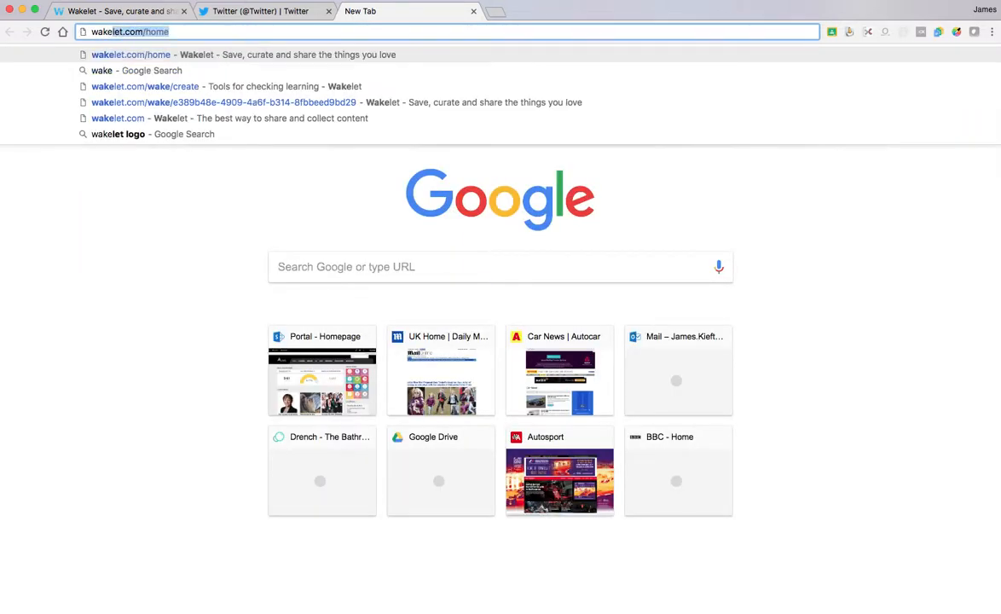
key(Return)
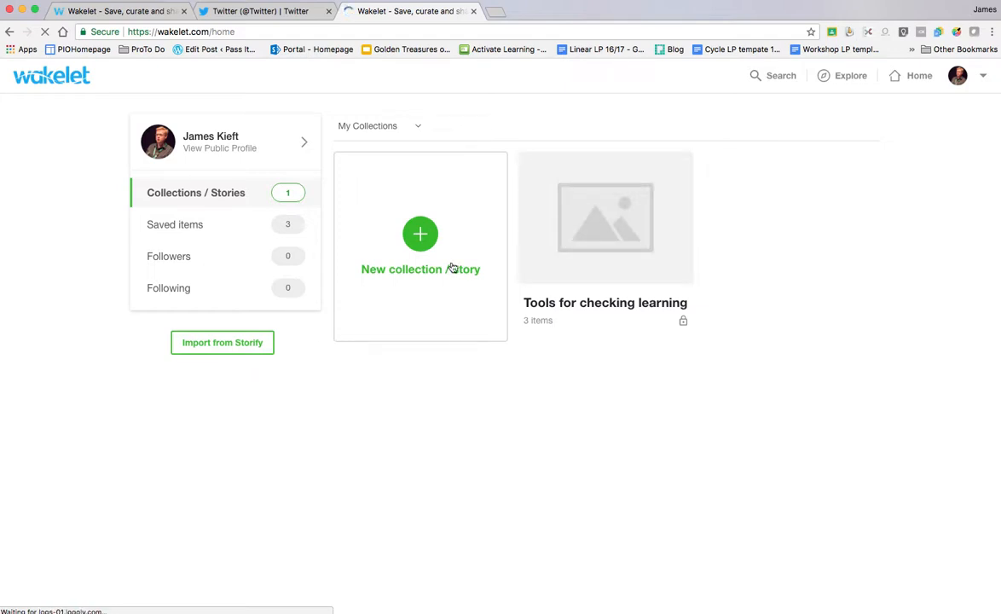
click(421, 242)
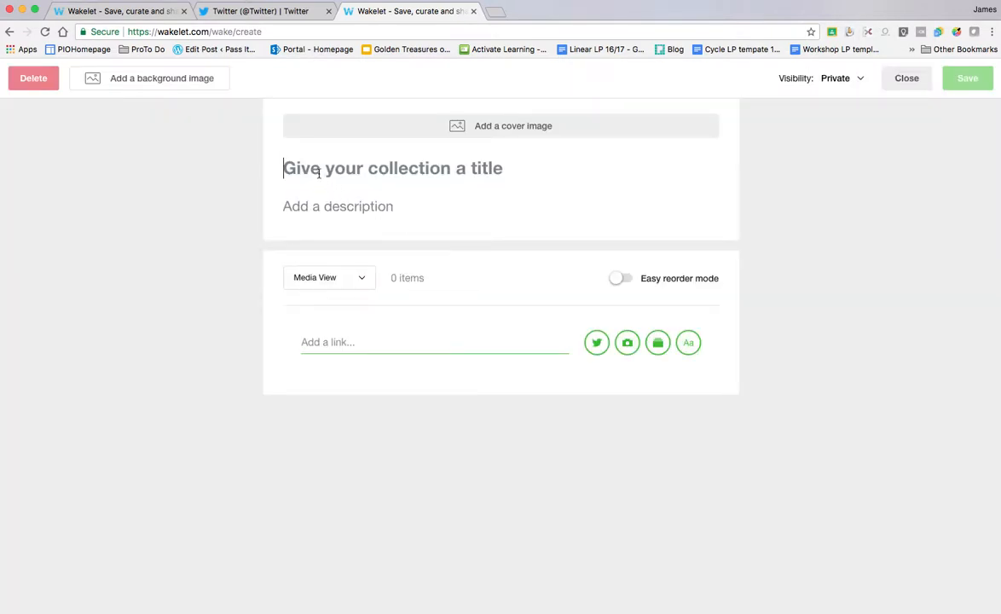
- Enter the title 'Ukfechat' and the description 'recent ukfechat tweets'
text(Unke)
key(BackSpace)
key(BackSpace)
key(BackSpace)
text(kfechay)
key(BackSpace)
text(t)
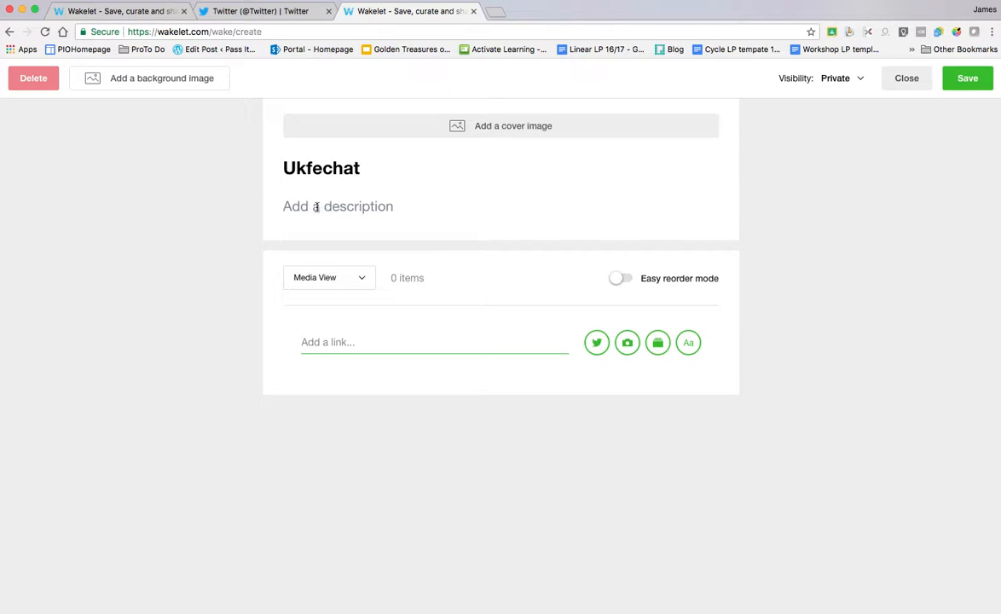
text(recent )
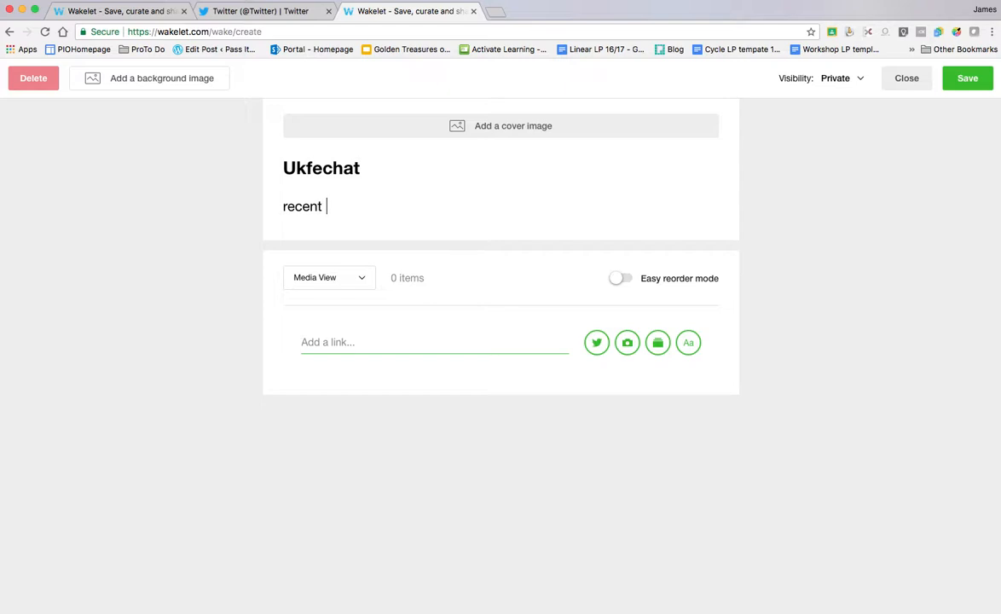
text(ukfechat tw)
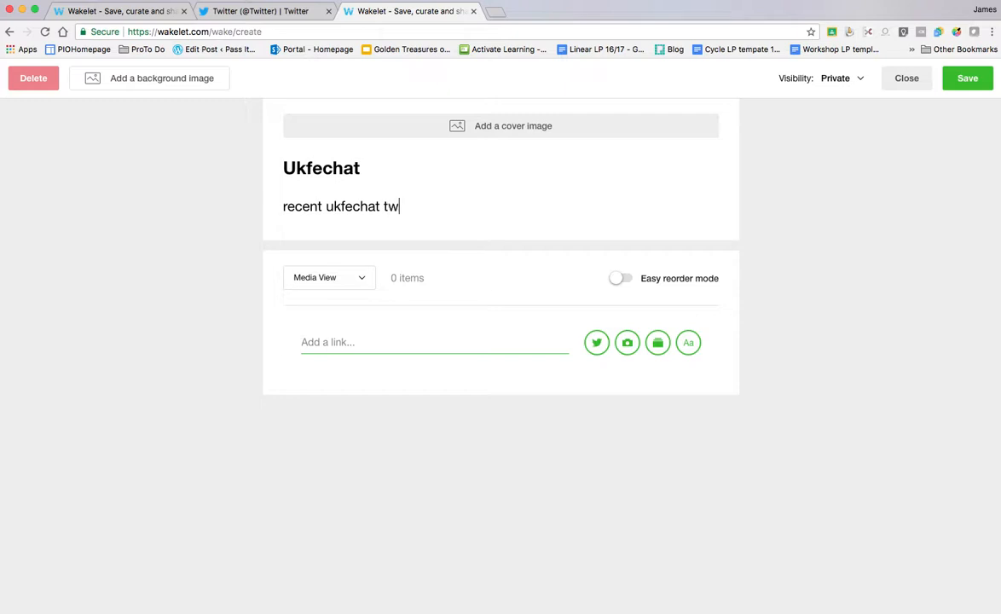
text(eets)
- Upload leaves.jpg as the collection's cover image and save the crop
click(464, 127)
click(477, 146)
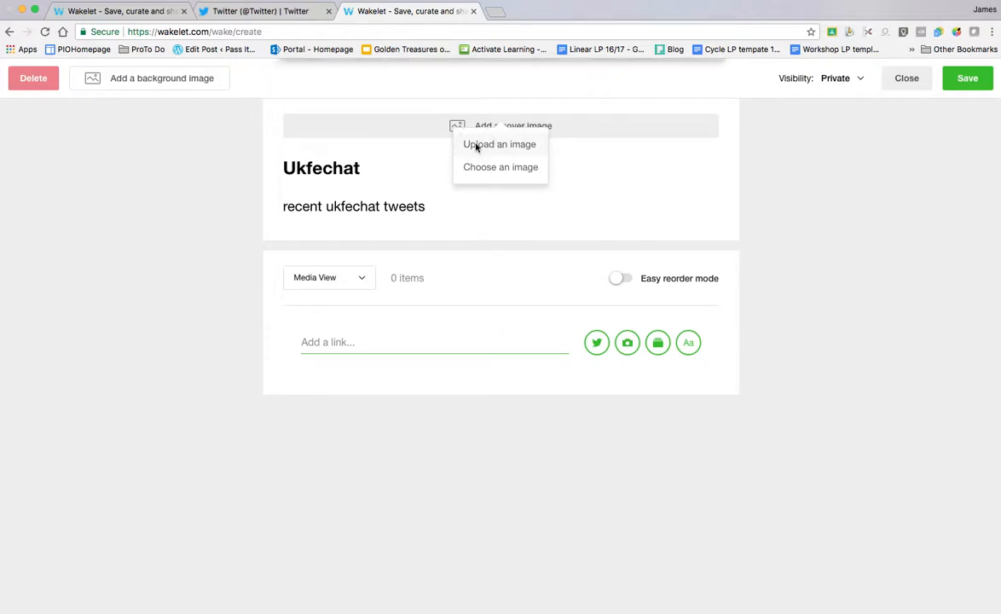
scroll(380, 250, down, 5)
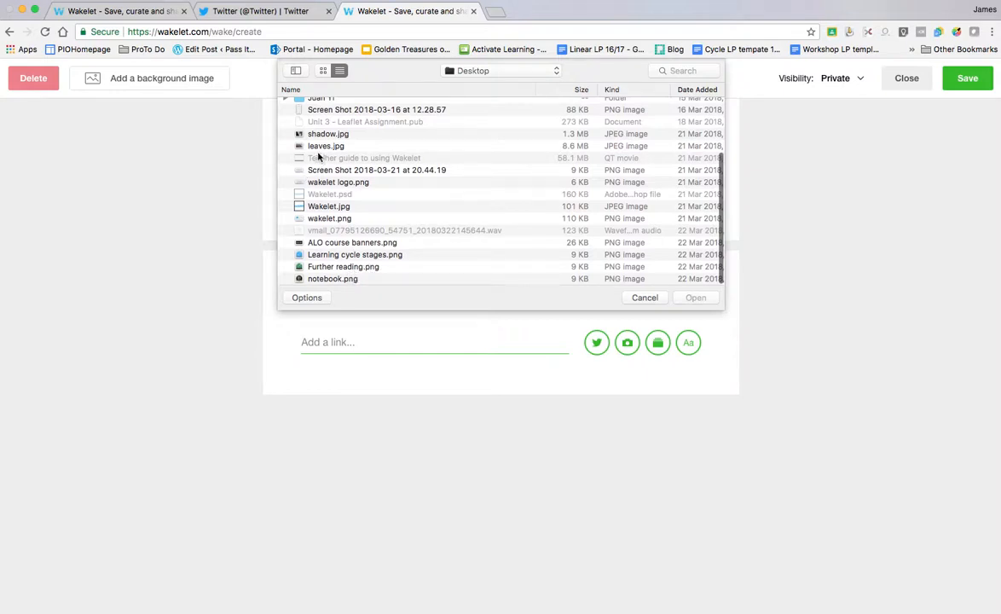
click(295, 145)
click(696, 298)
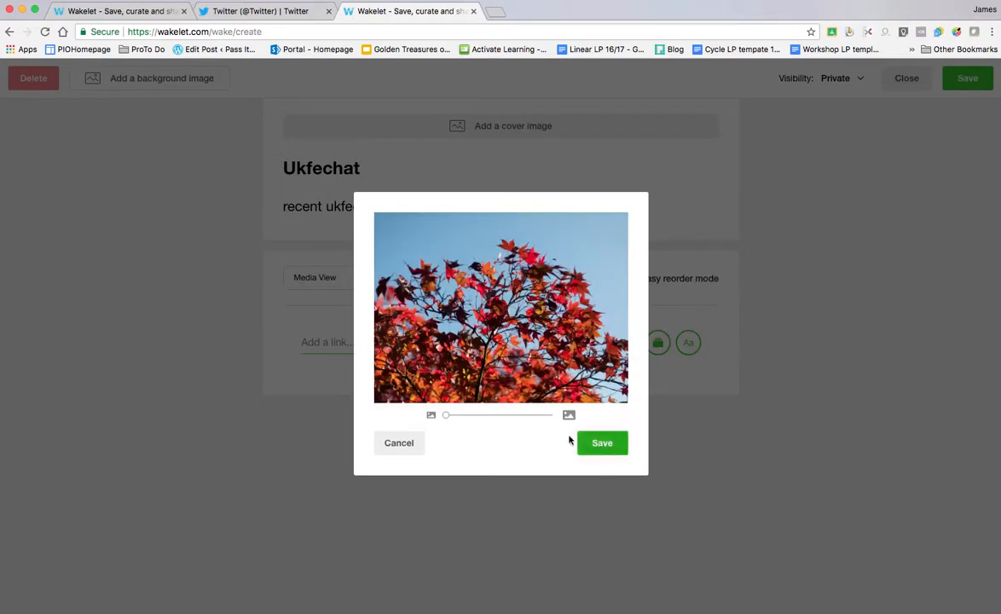
click(607, 442)
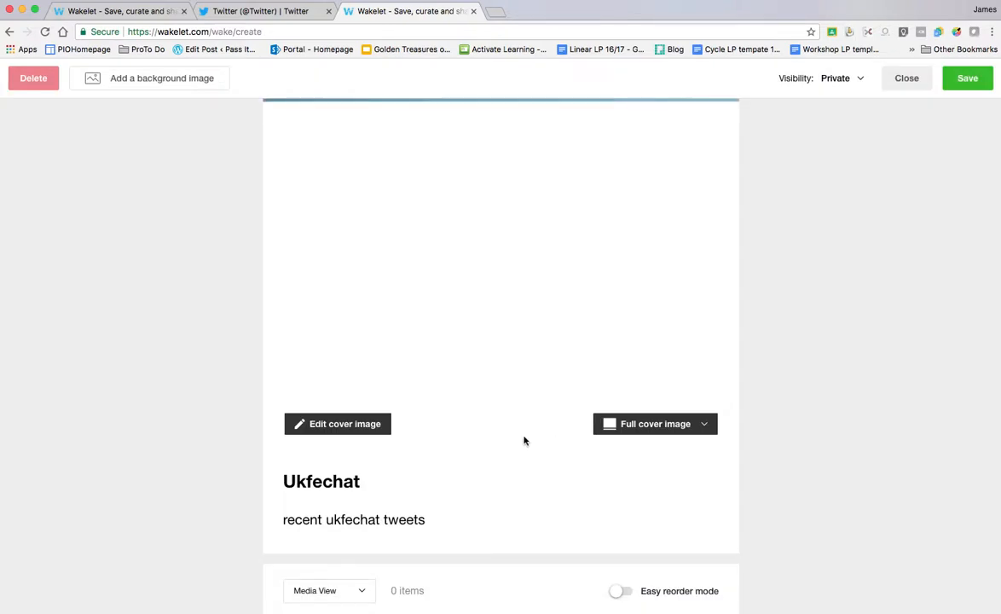
scroll(525, 440, down, 3)
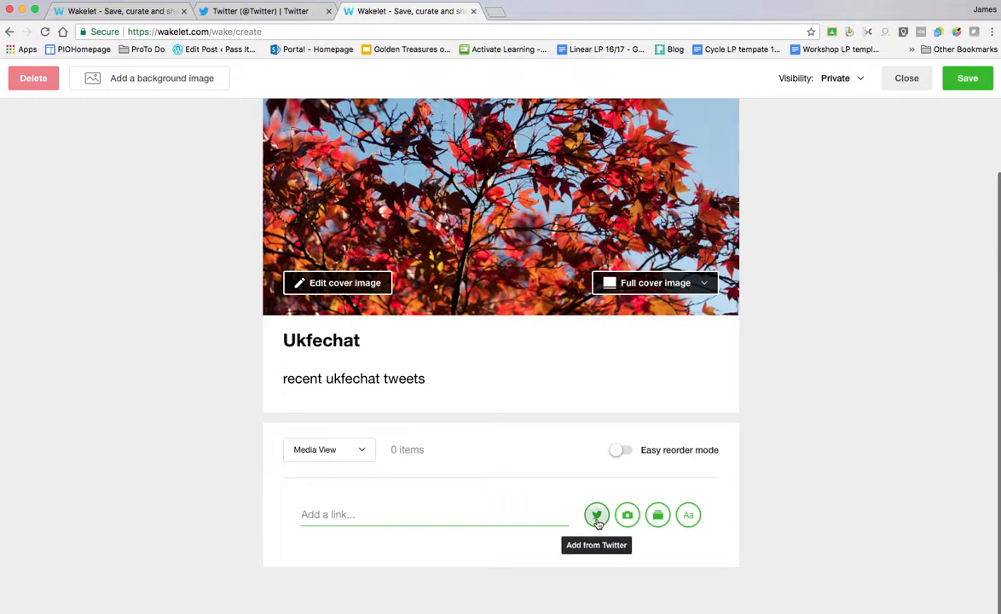
- Search Twitter for #ukfechat tweets to add to the collection
click(600, 515)
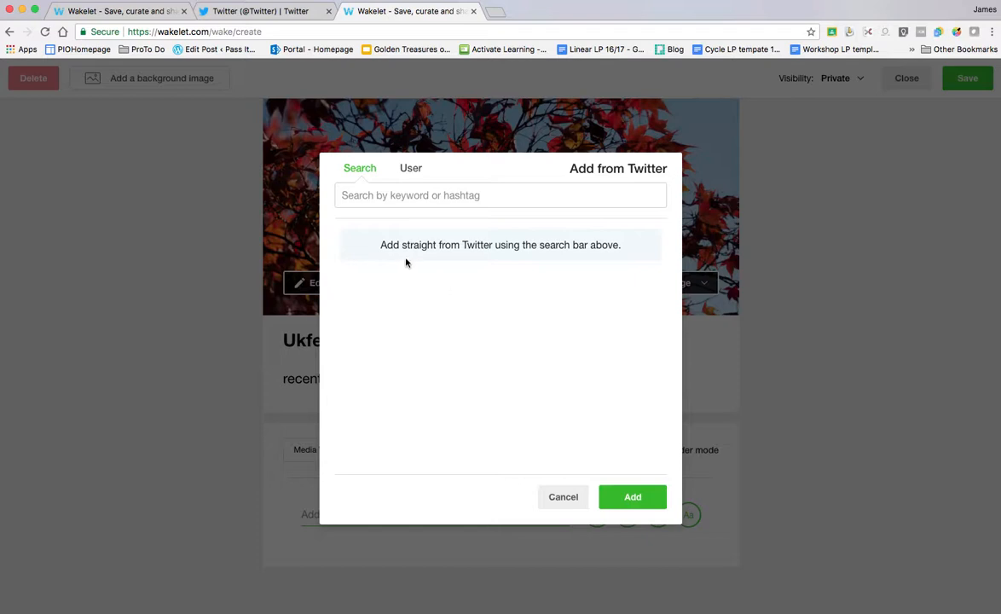
click(375, 197)
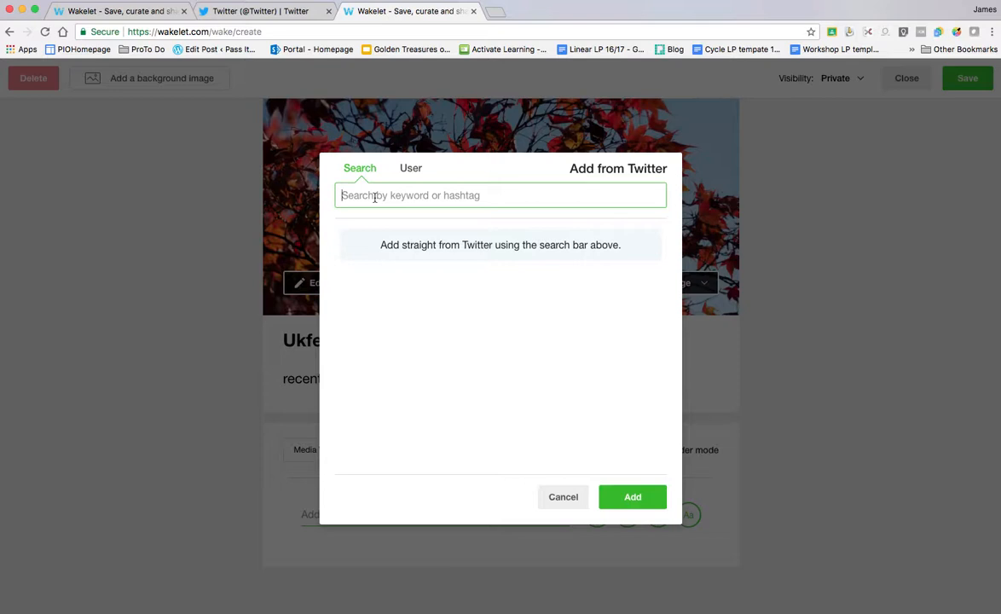
text(#)
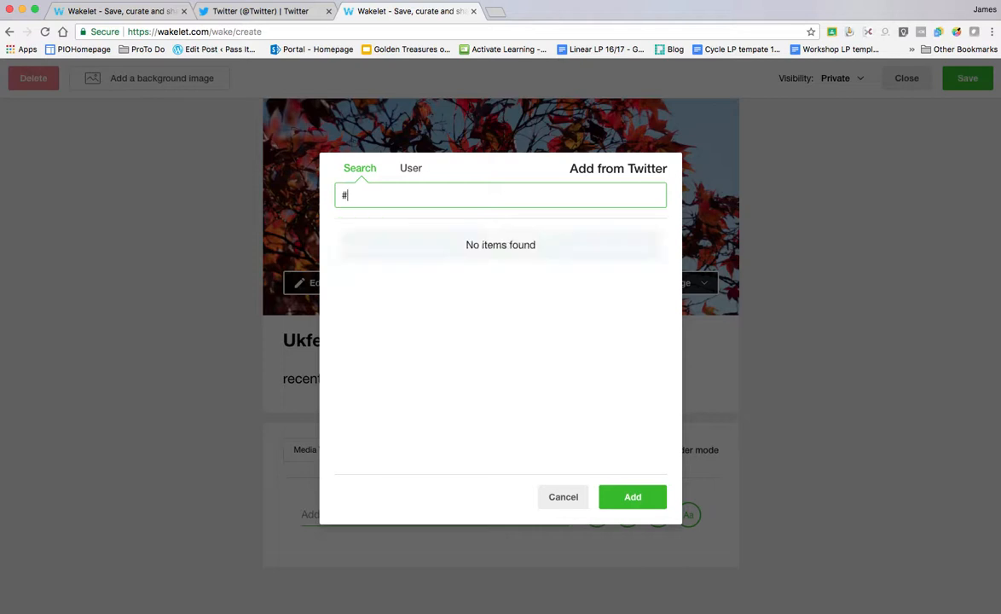
text(ukfech)
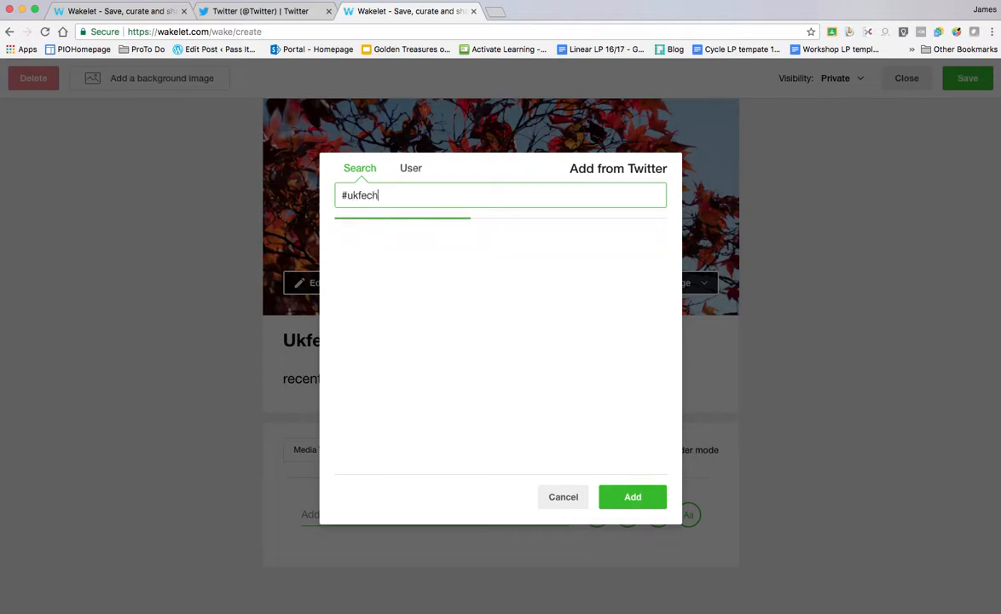
text(at)
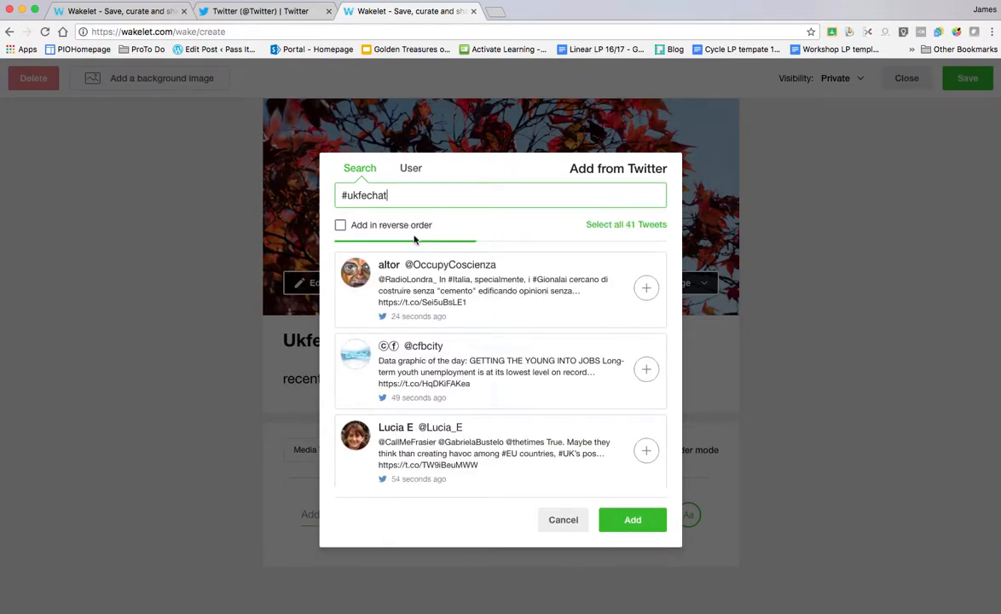
scroll(503, 368, down, 1)
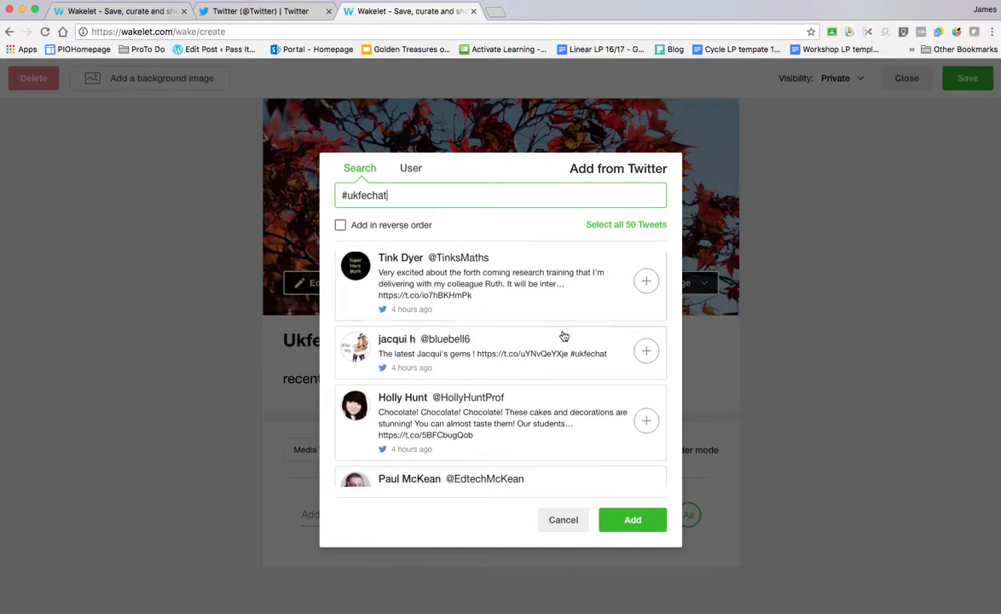
scroll(568, 343, down, 1)
scroll(568, 343, down, 1)
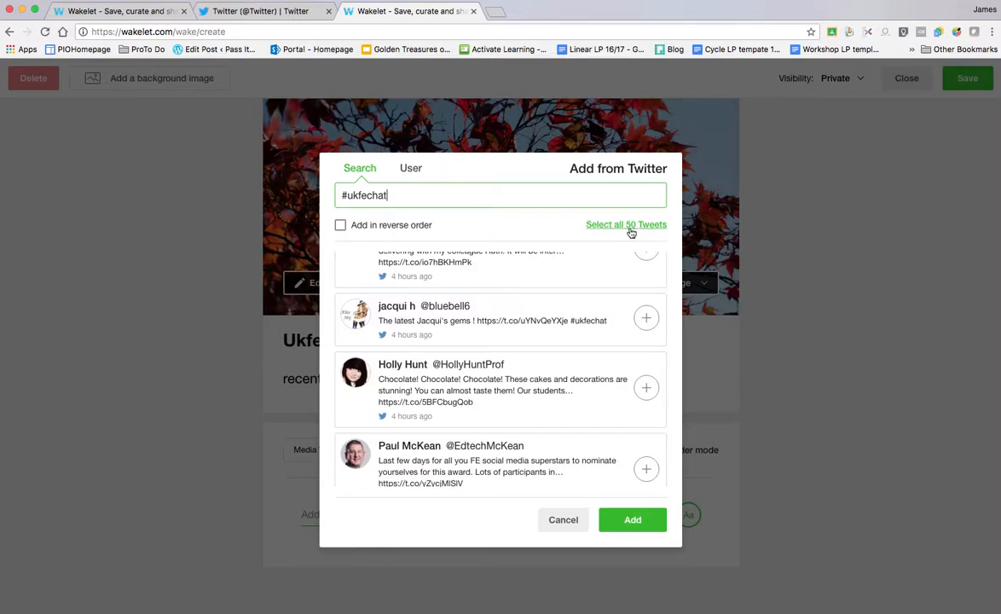
- Select six tweets: FE superstars, Suffolk New College jobs, careers advice, resources site, options, FE matters
click(646, 469)
scroll(629, 466, down, 2)
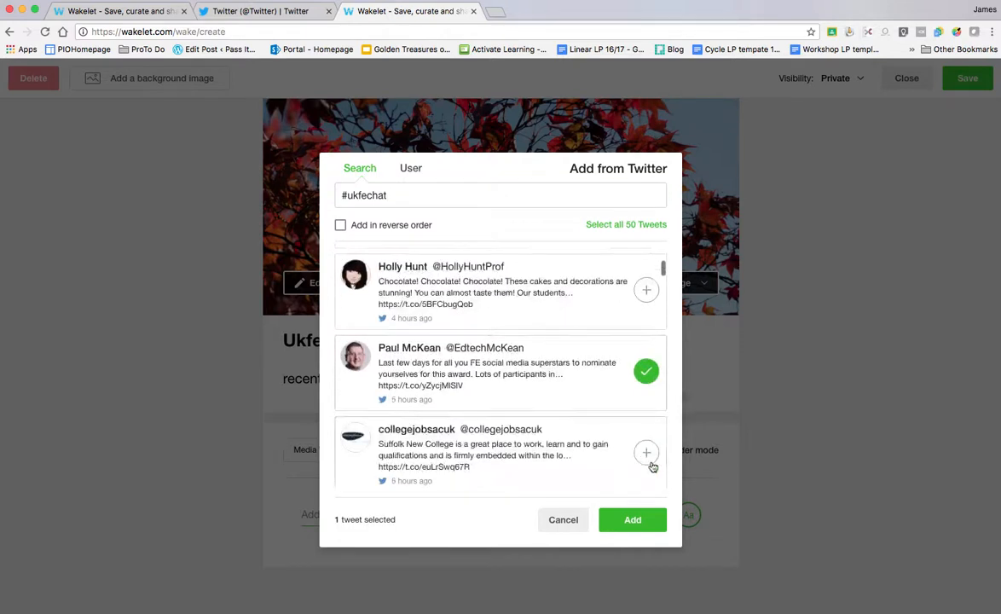
click(648, 456)
scroll(605, 464, down, 3)
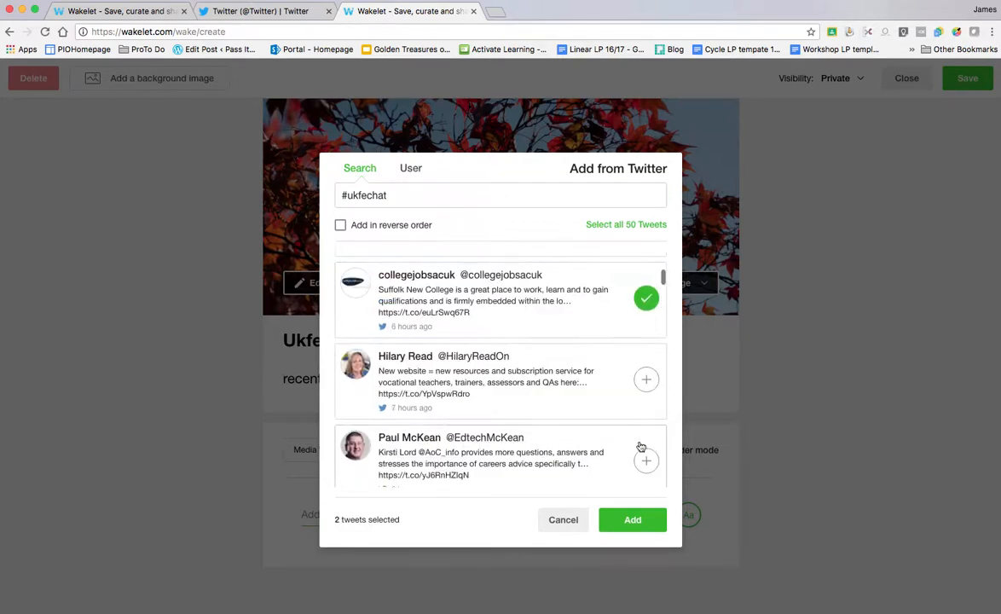
click(645, 465)
click(646, 379)
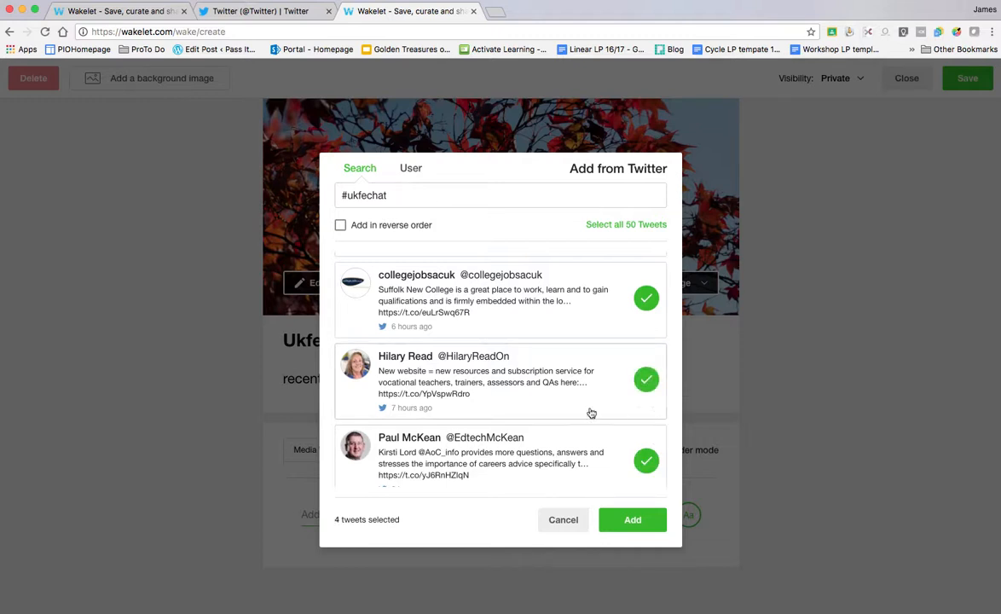
scroll(597, 409, down, 3)
click(645, 457)
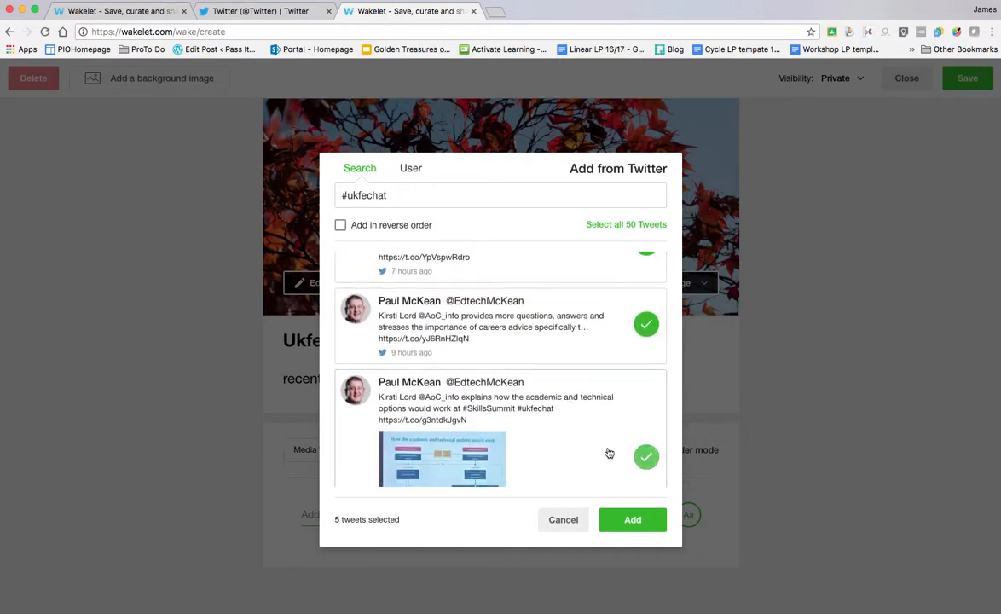
scroll(566, 426, down, 5)
click(645, 399)
scroll(630, 443, down, 2)
- Add the six selected tweets and drag one higher using Easy reorder mode
click(633, 527)
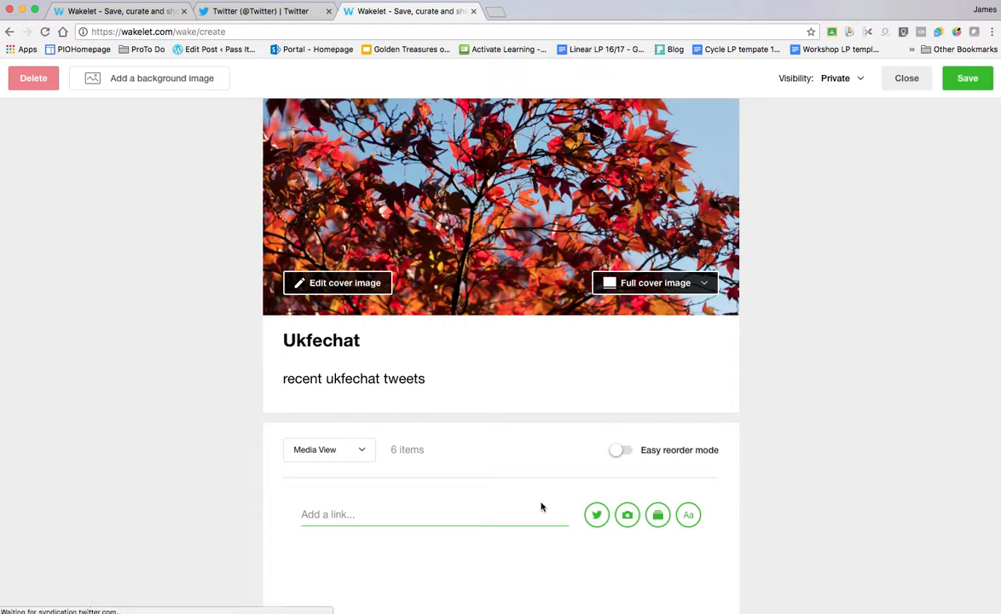
scroll(545, 452, down, 4)
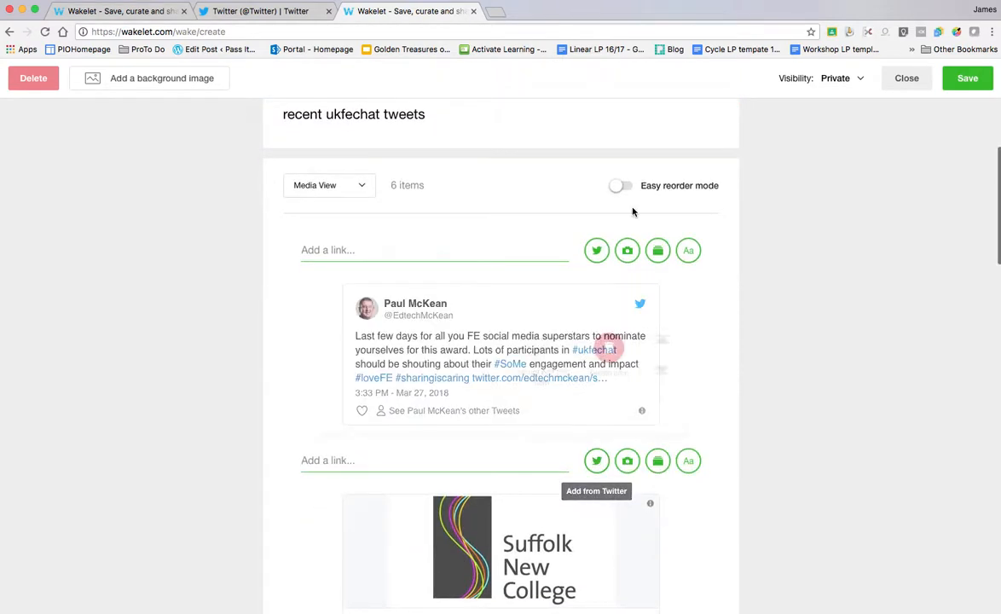
click(621, 187)
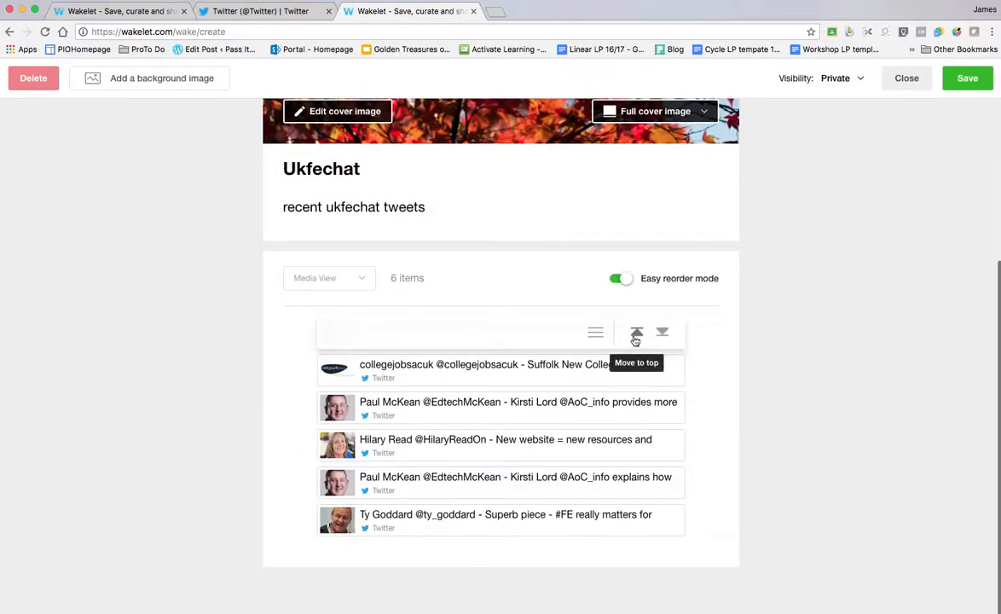
drag(595, 410, 652, 310)
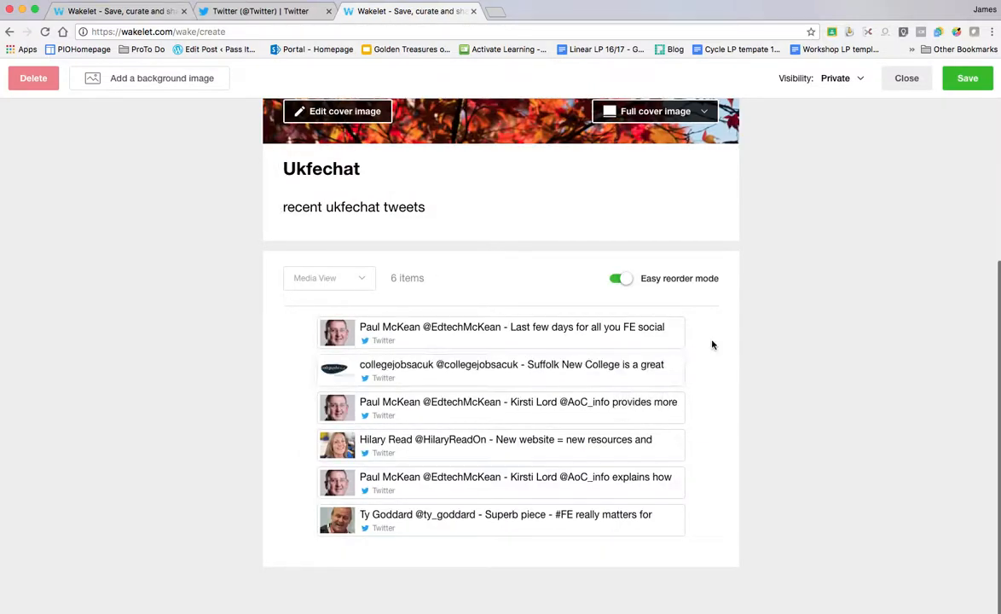
click(623, 278)
scroll(665, 386, down, 4)
scroll(633, 268, up, 1)
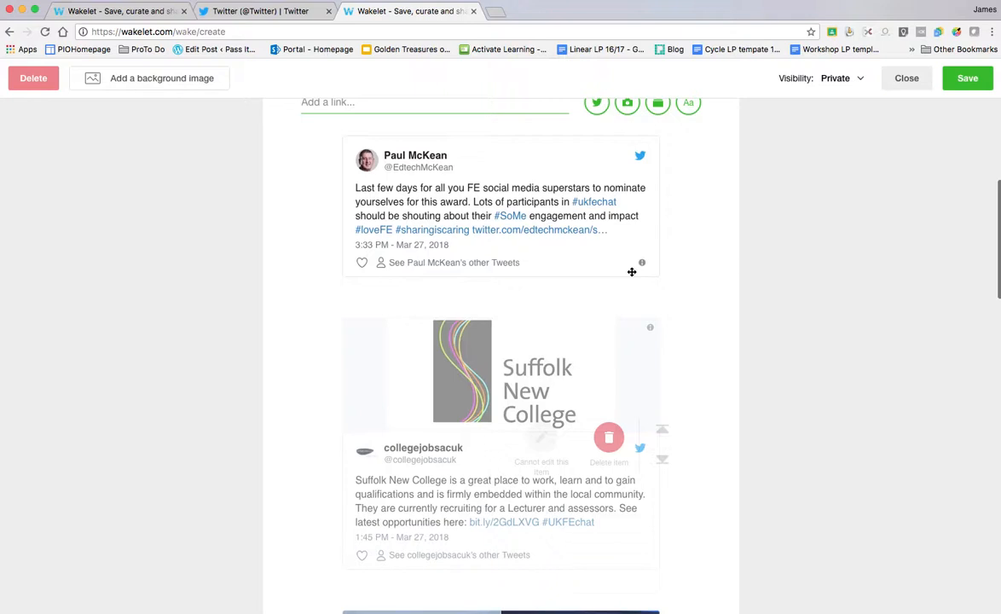
mouse_move(619, 224)
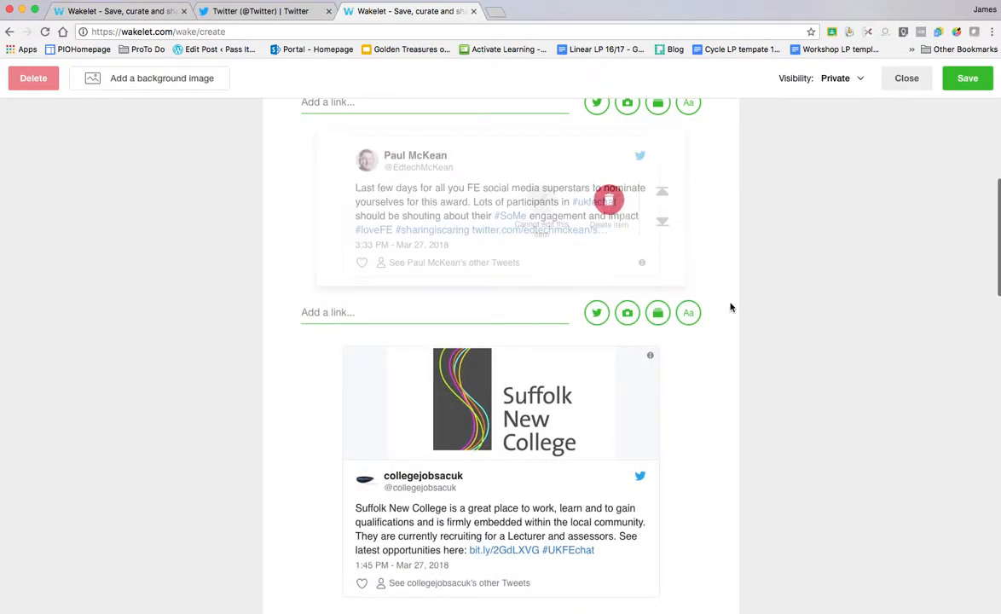
scroll(730, 307, up, 5)
scroll(730, 309, up, 8)
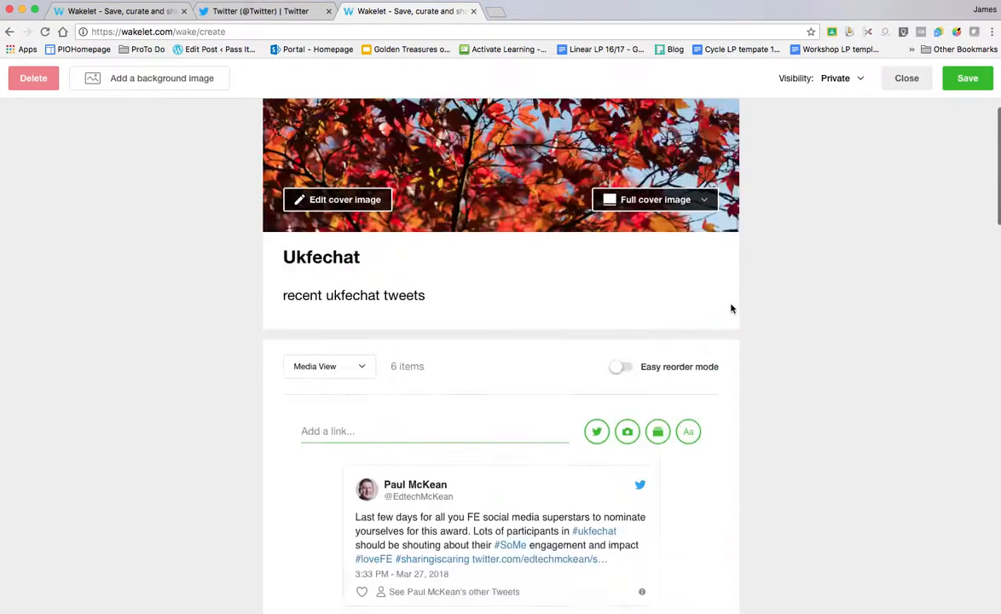
scroll(731, 308, up, 1)
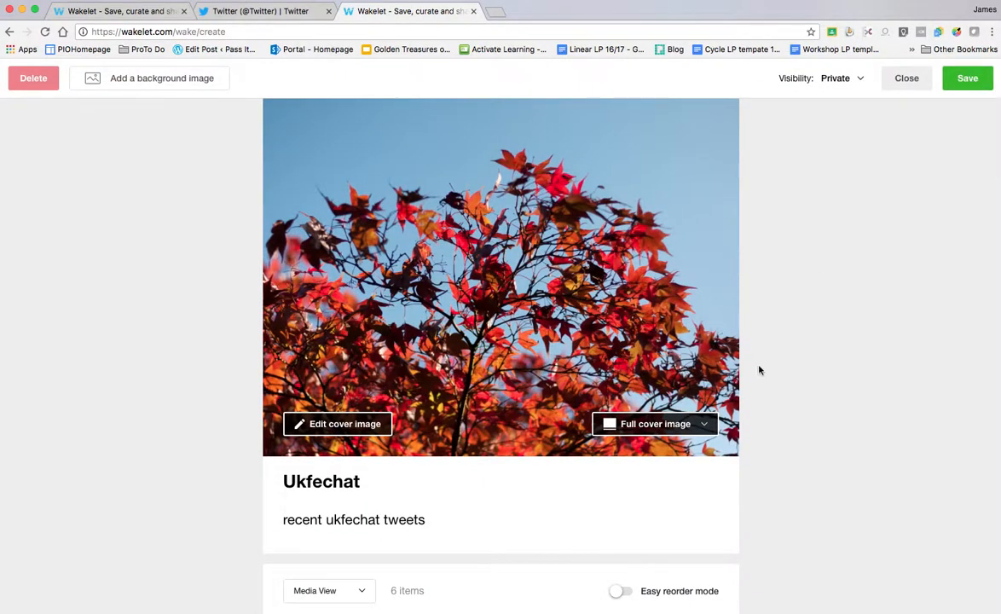
scroll(757, 371, down, 2)
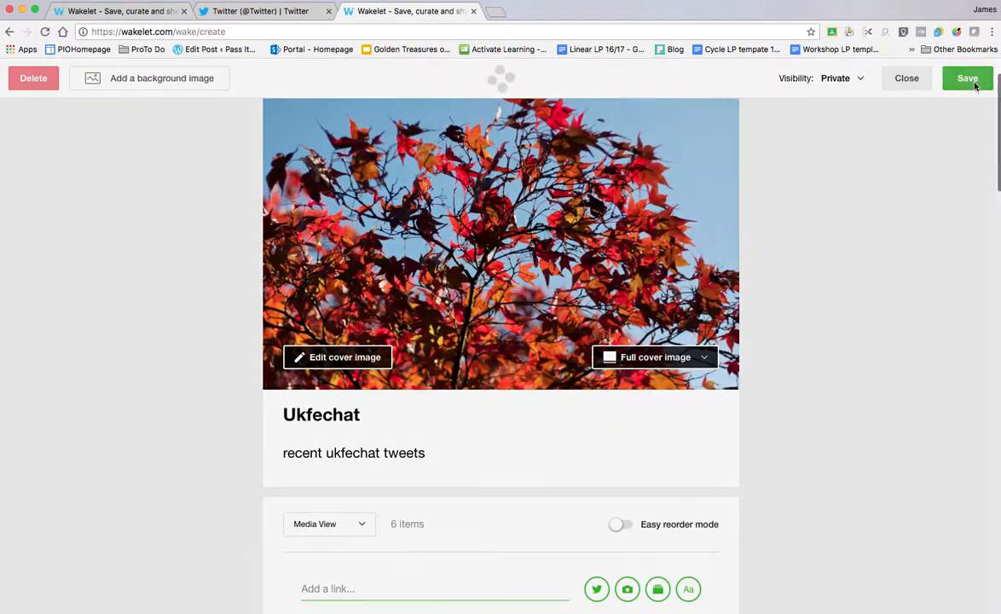
- Save the Ukfechat collection and look over its saved items
click(973, 81)
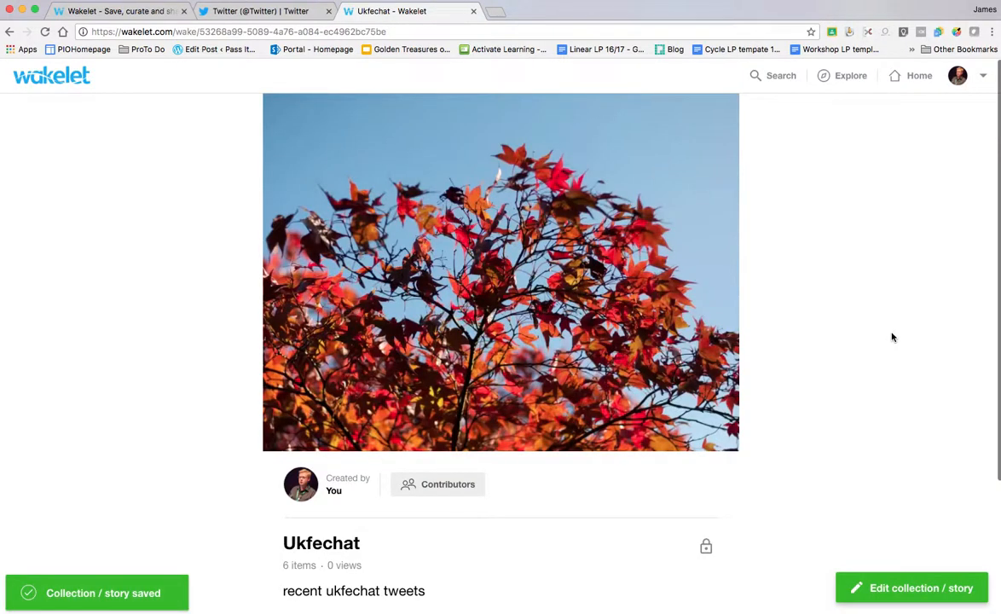
scroll(853, 336, down, 1)
scroll(853, 336, up, 1)
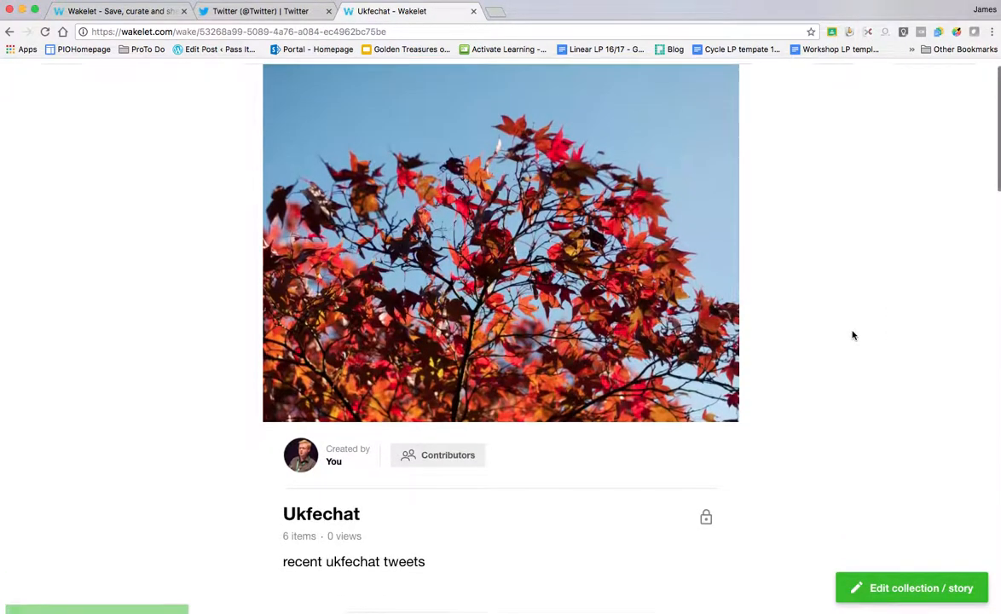
scroll(852, 336, down, 2)
scroll(852, 336, down, 1)
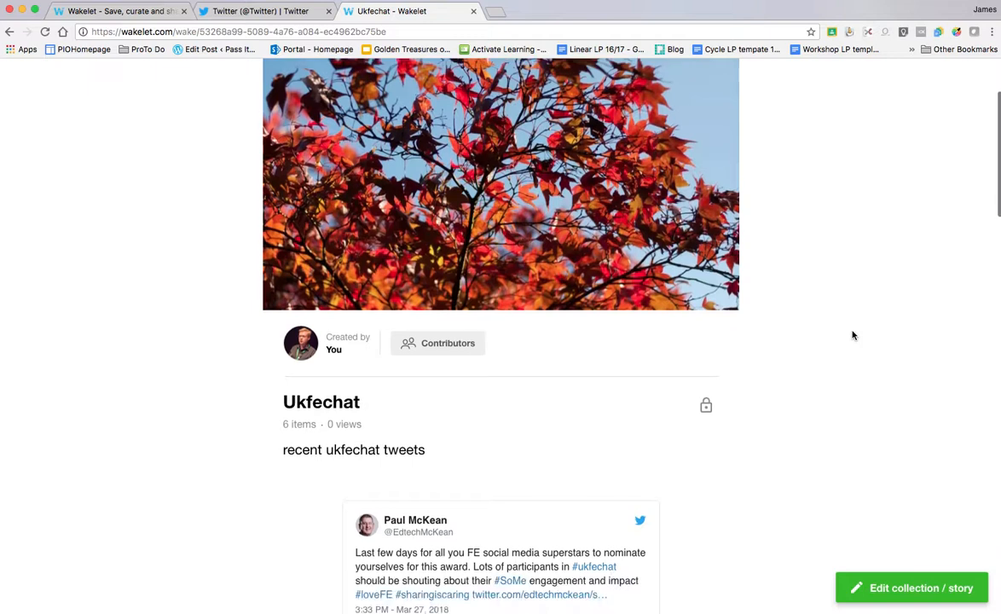
scroll(852, 336, down, 3)
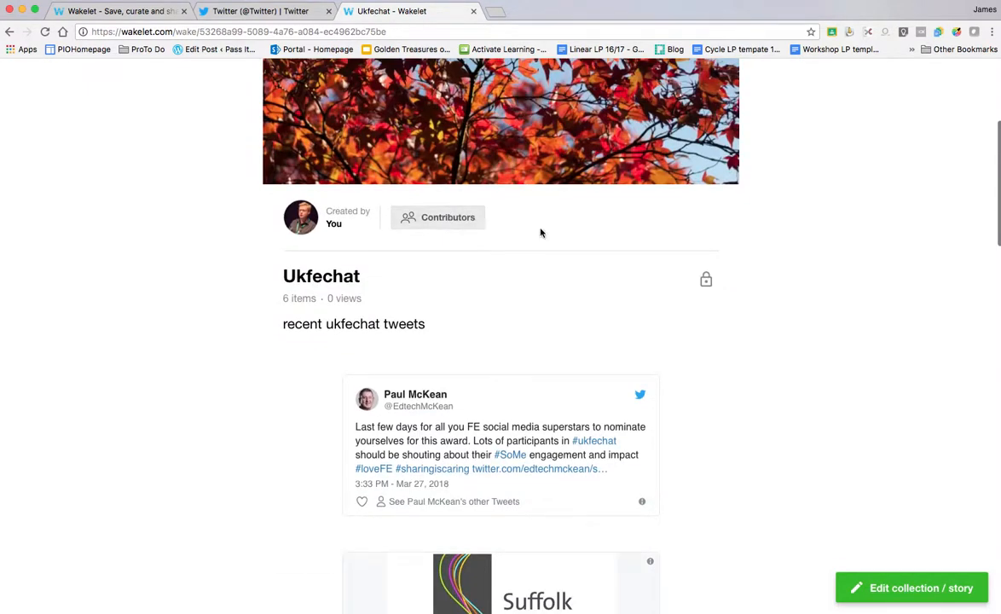
scroll(541, 232, up, 6)
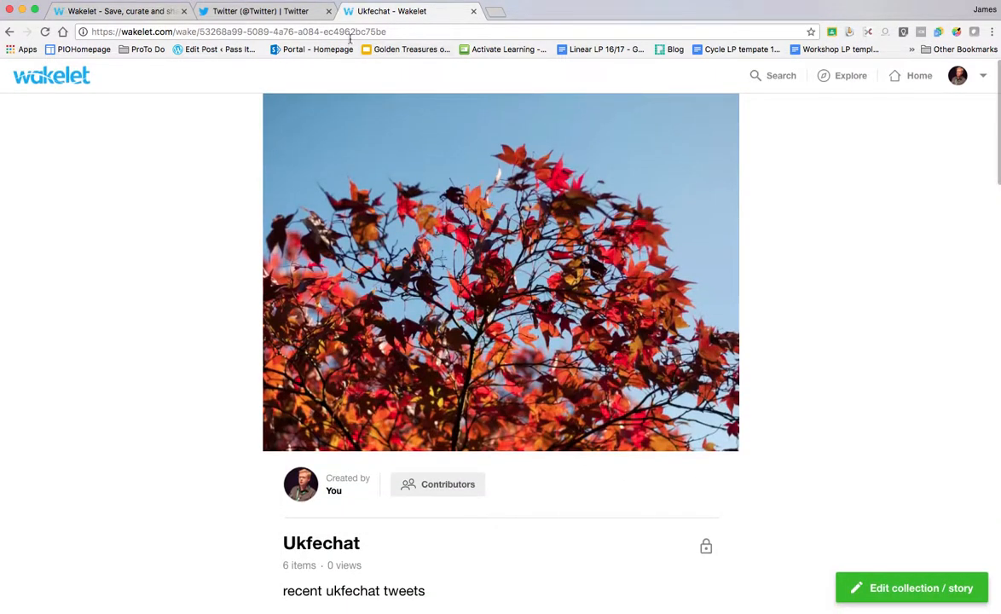
- Return to the Wakelet home page and reopen the Ukfechat collection
click(46, 75)
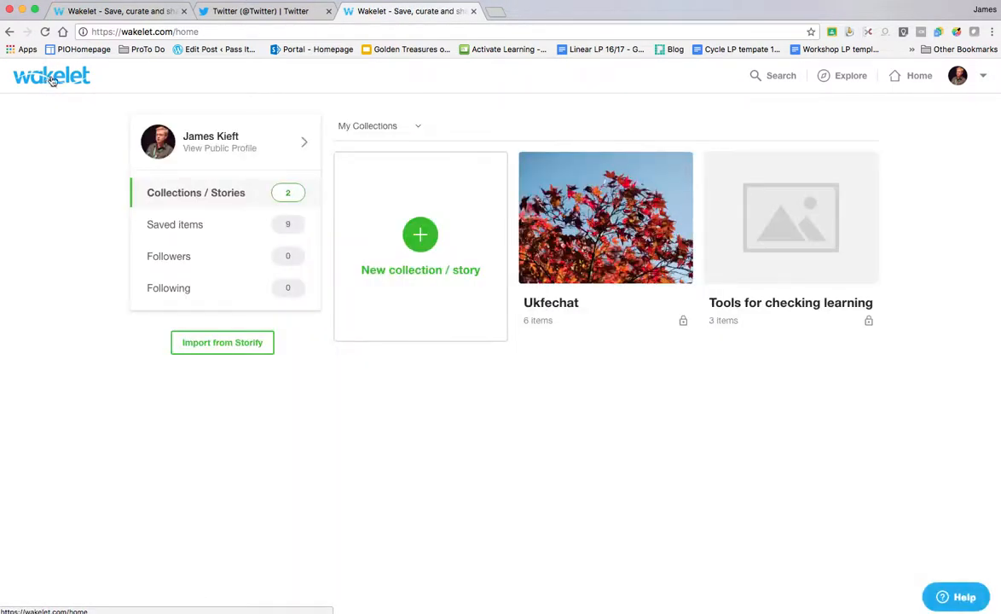
click(555, 307)
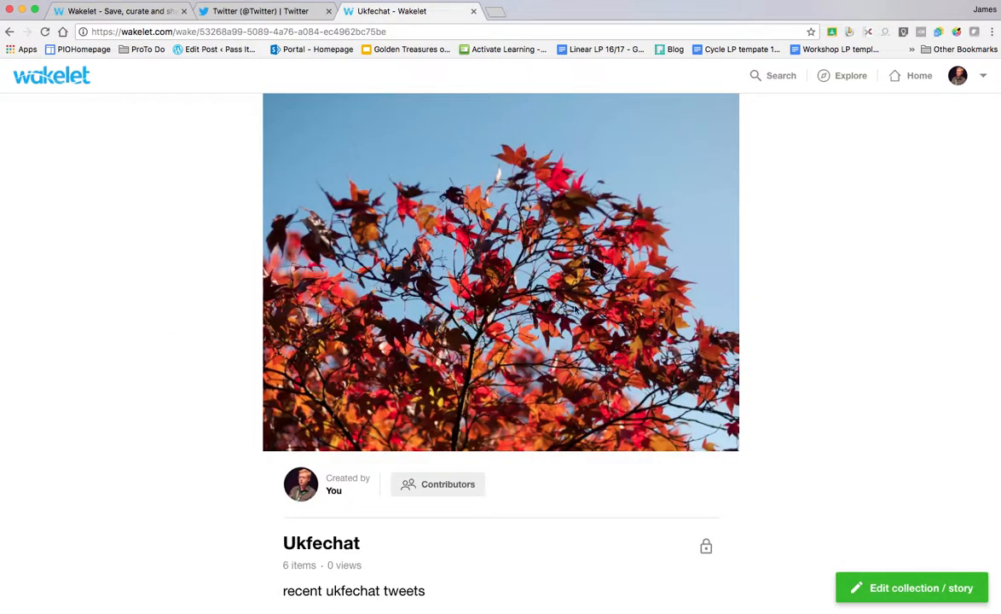
scroll(852, 327, down, 1)
scroll(857, 286, up, 1)
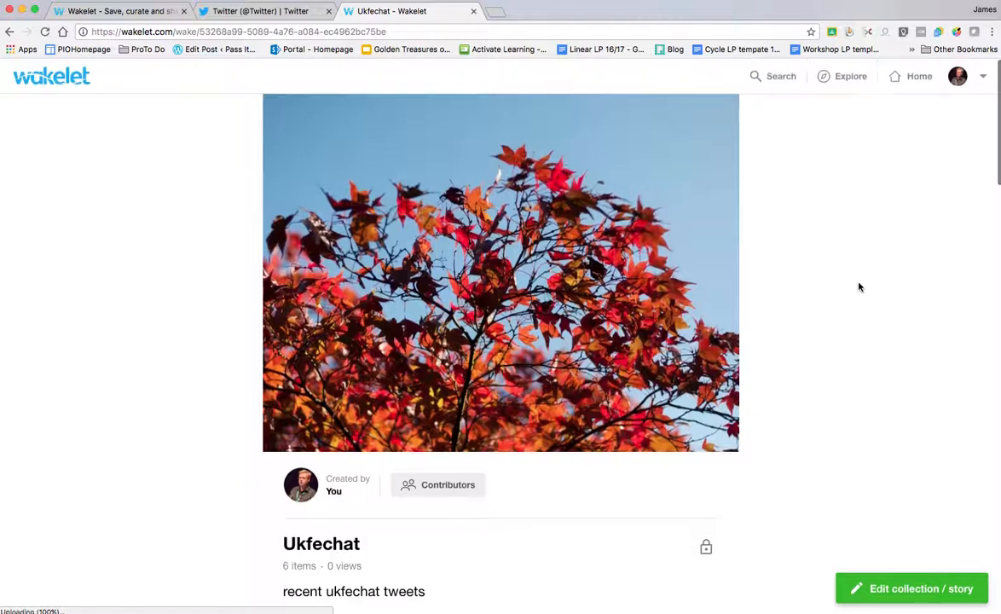
scroll(858, 286, down, 4)
scroll(850, 297, down, 5)
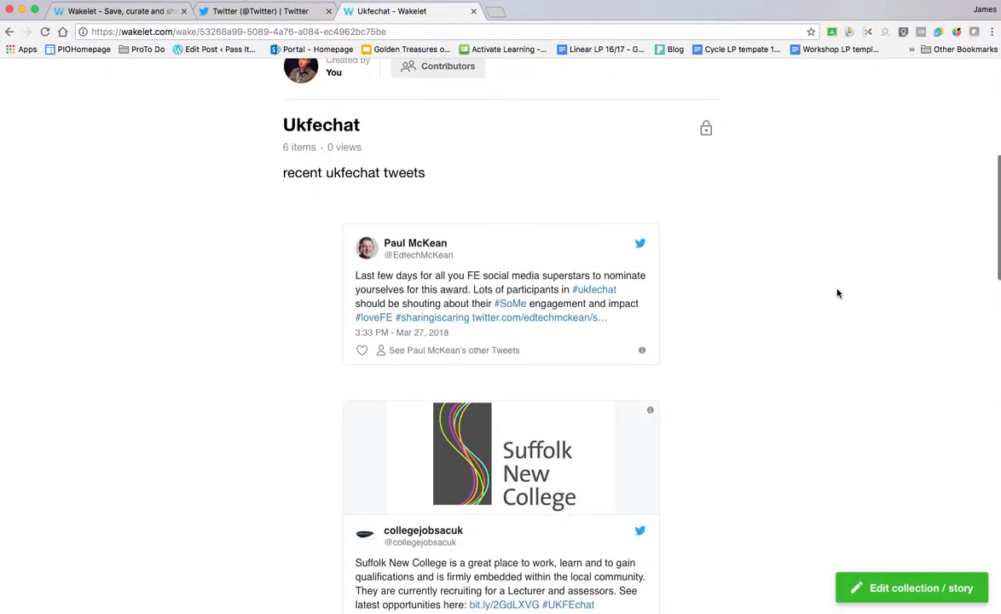
scroll(825, 284, up, 1)
- Change the collection's visibility to Unlisted and save the change
click(706, 162)
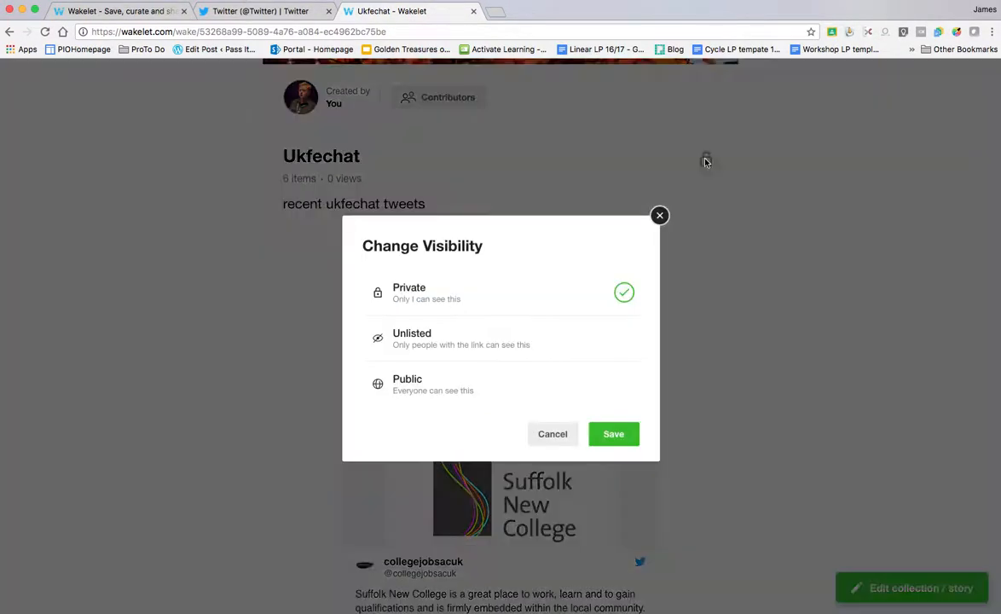
click(475, 389)
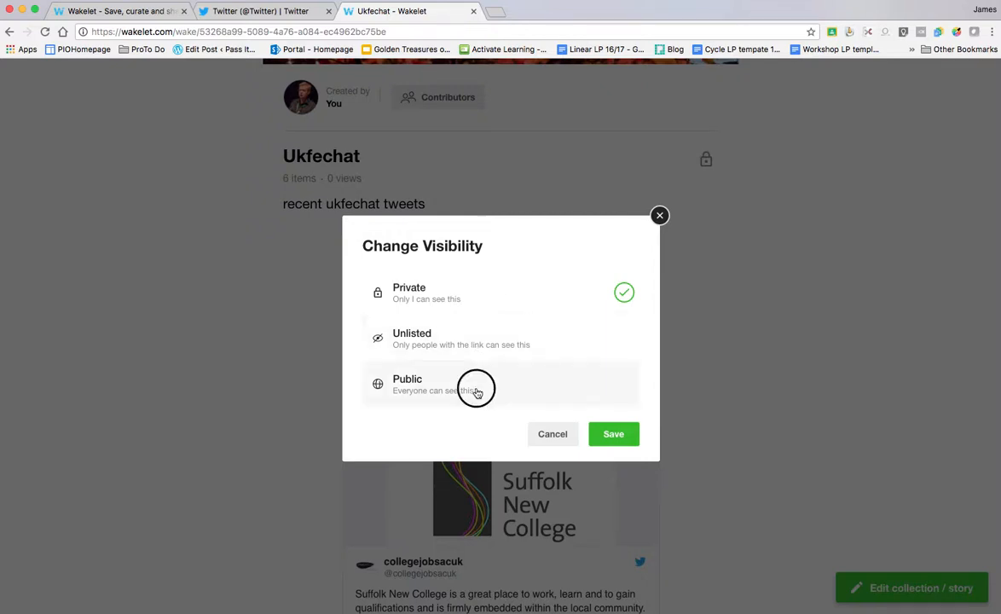
click(475, 340)
click(624, 429)
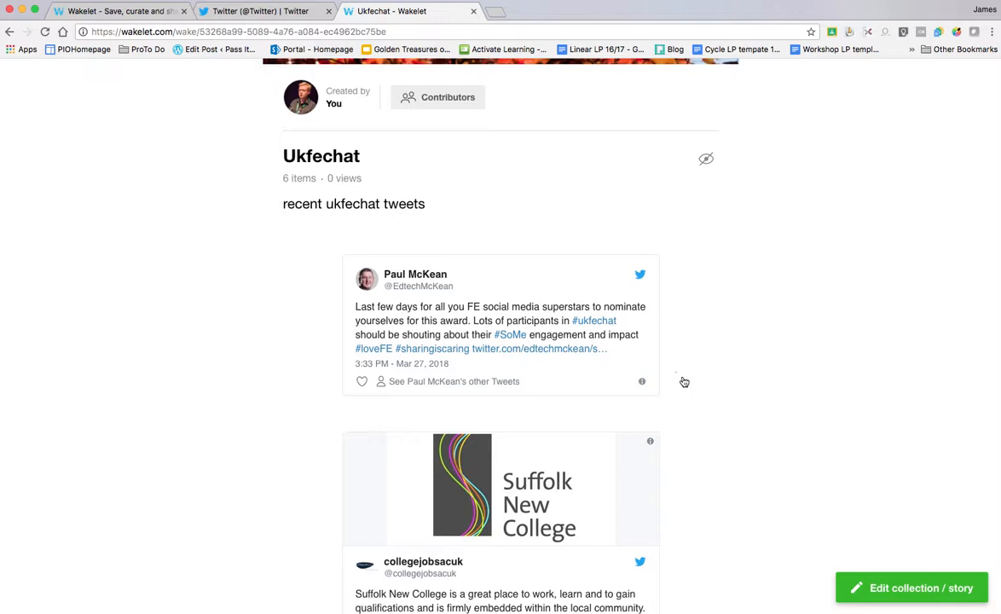
scroll(733, 300, up, 1)
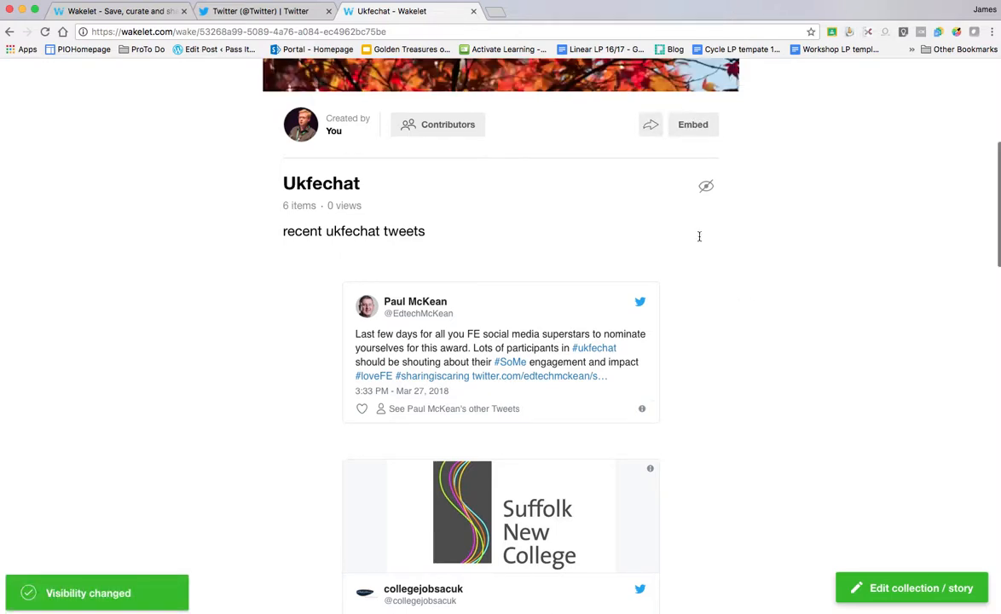
- Open the Share dialog showing the Ukfechat collection's short link
click(650, 127)
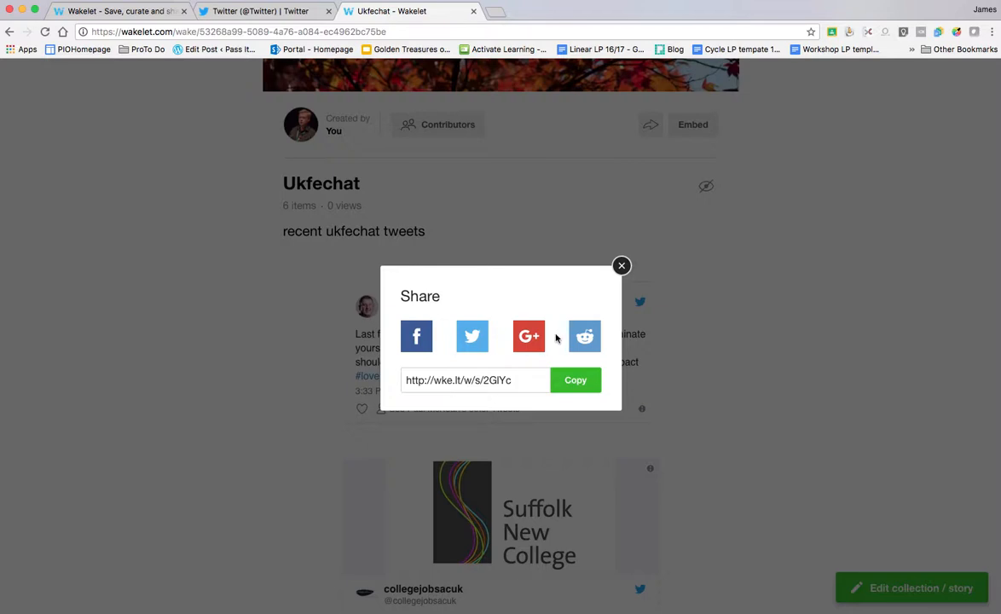